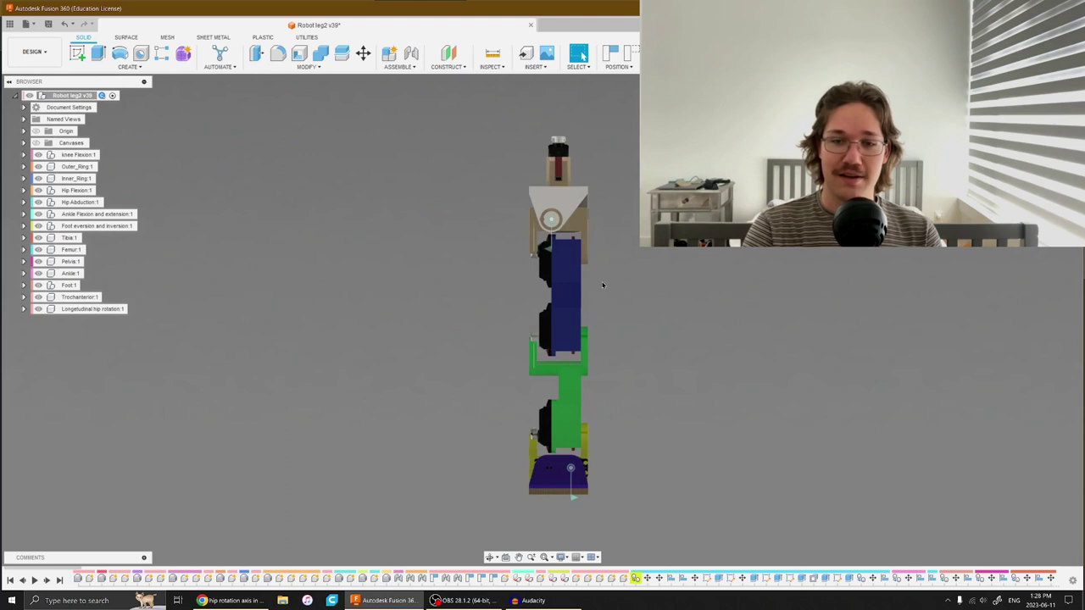
Step: Examine the whole robot leg from the front and the side, including the knee joint between femur and tibia
scroll(603, 284, "down", 3)
middle_click_drag(606, 287, 537, 293)
scroll(537, 293, "up", 3)
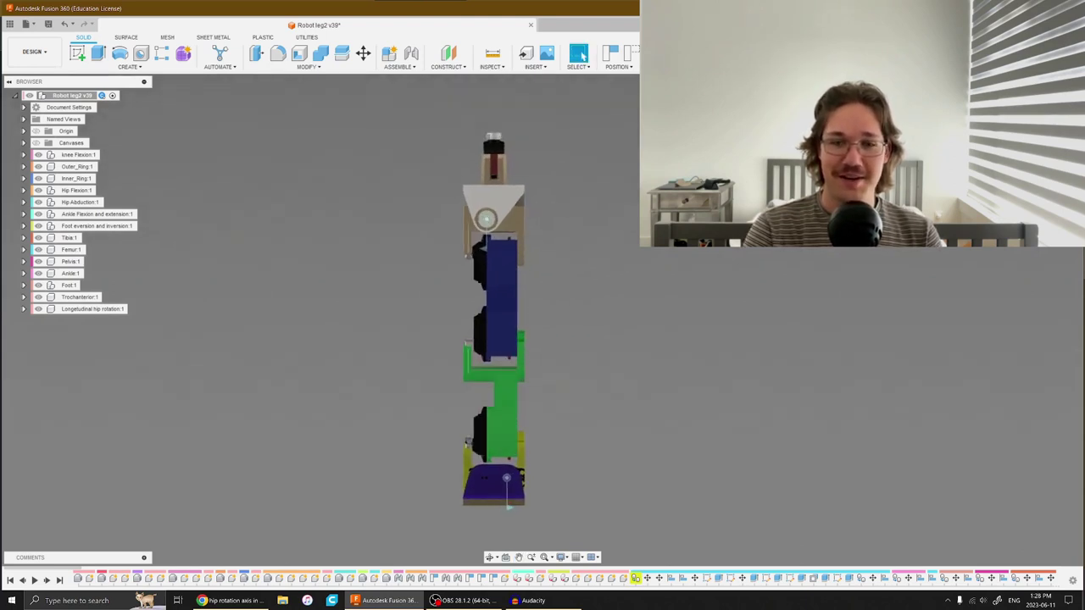
left_click(1011, 110)
scroll(596, 358, "up", 5)
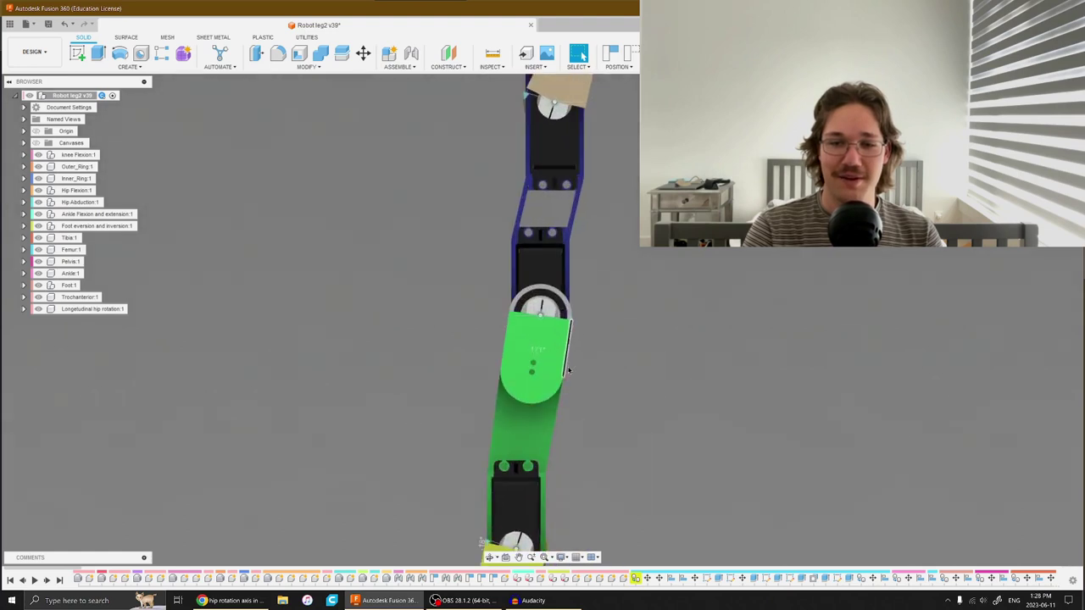
left_click(548, 360)
scroll(548, 360, "down", 3)
scroll(615, 306, "down", 2)
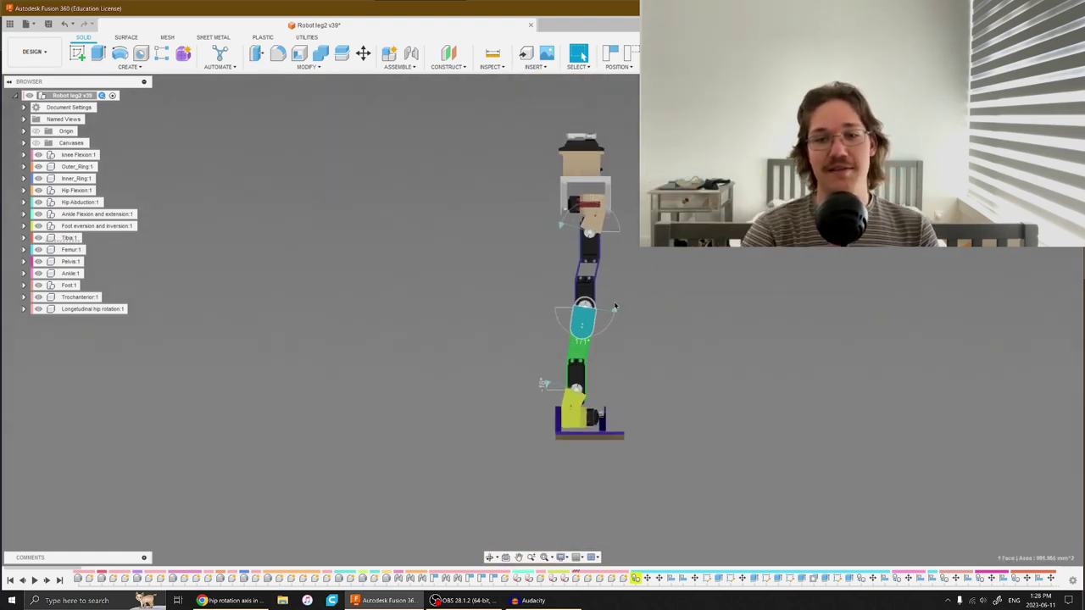
scroll(615, 306, "up", 3)
scroll(620, 268, "down", 3)
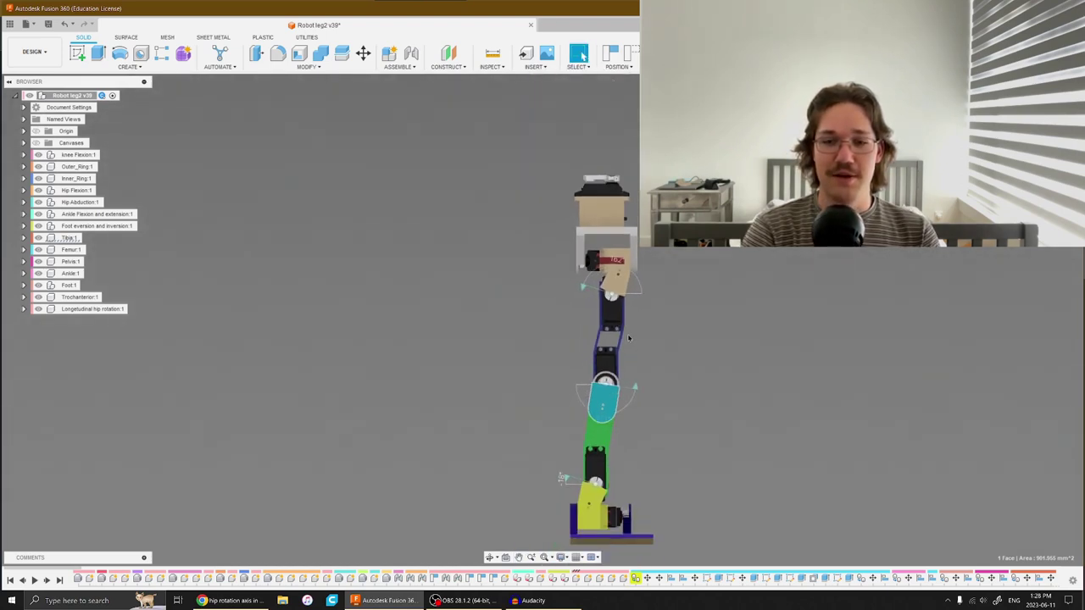
middle_click_drag(617, 338, 585, 327)
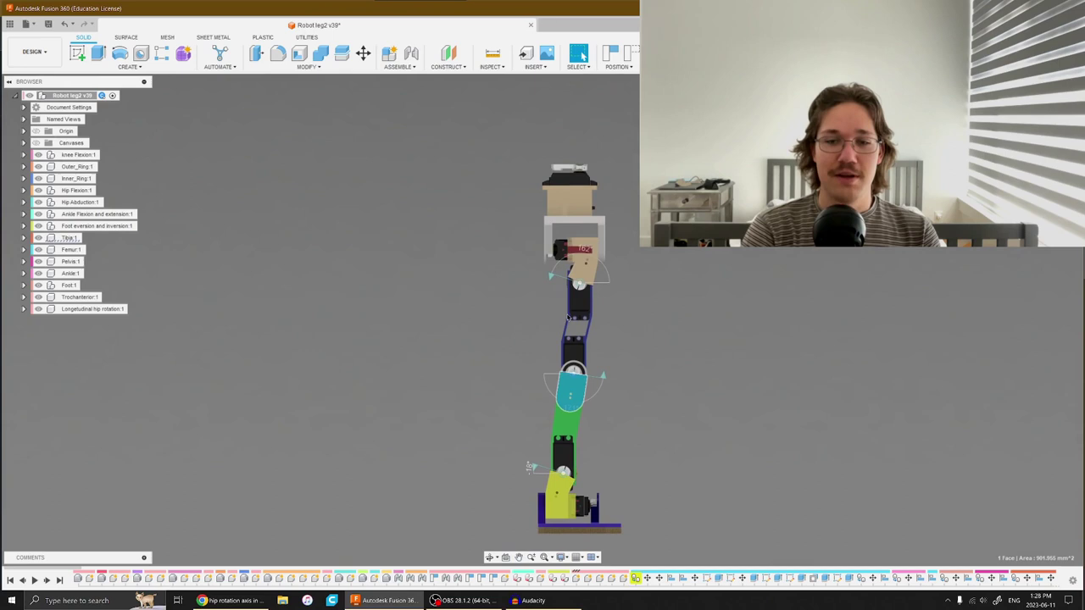
left_click(611, 351)
Step: Examine the ankle and foot joints of the robot leg from the side and at an angle
middle_click_drag(634, 442, 630, 396)
scroll(536, 421, "up", 3)
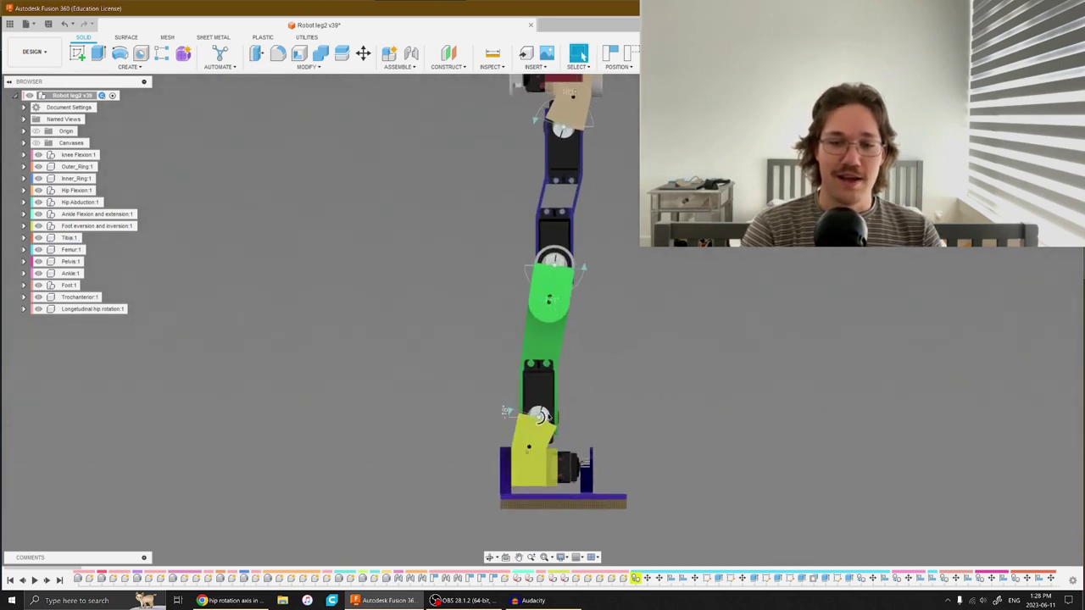
scroll(546, 424, "up", 3)
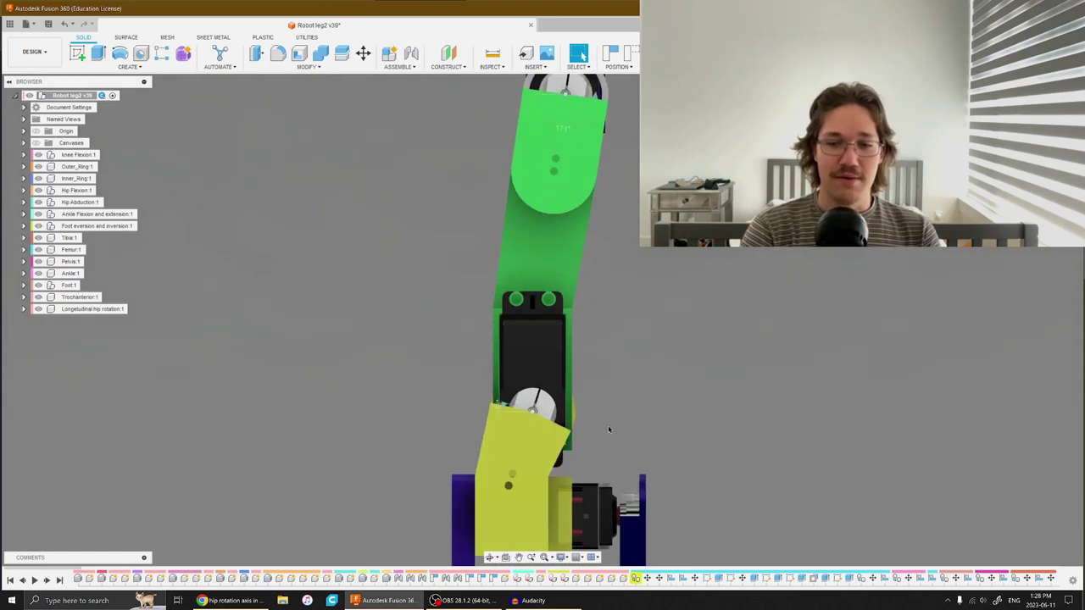
middle_click_drag(550, 436, 552, 347)
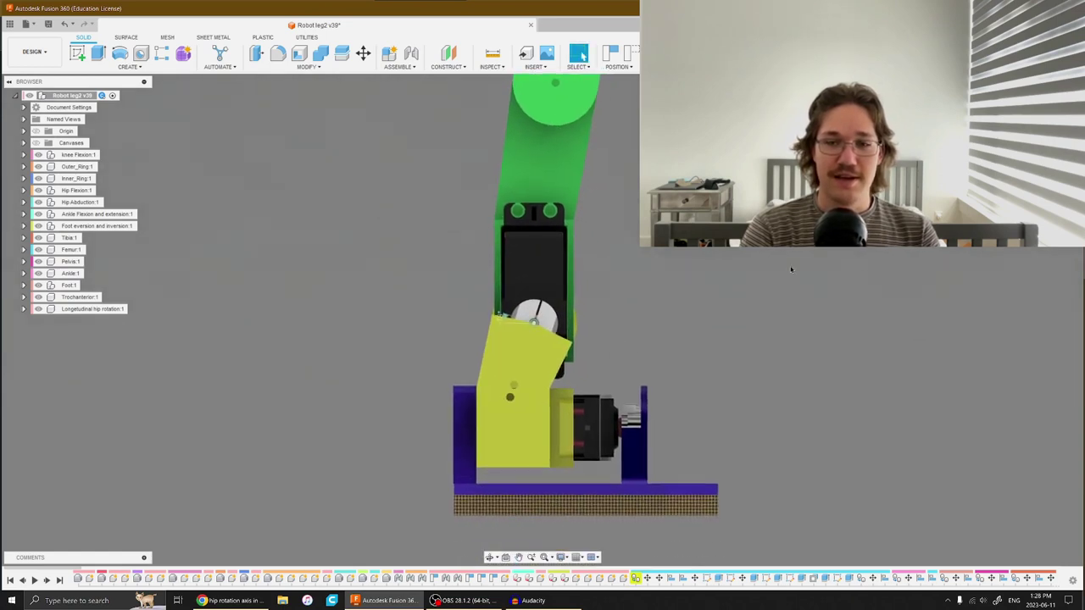
scroll(791, 270, "down", 4)
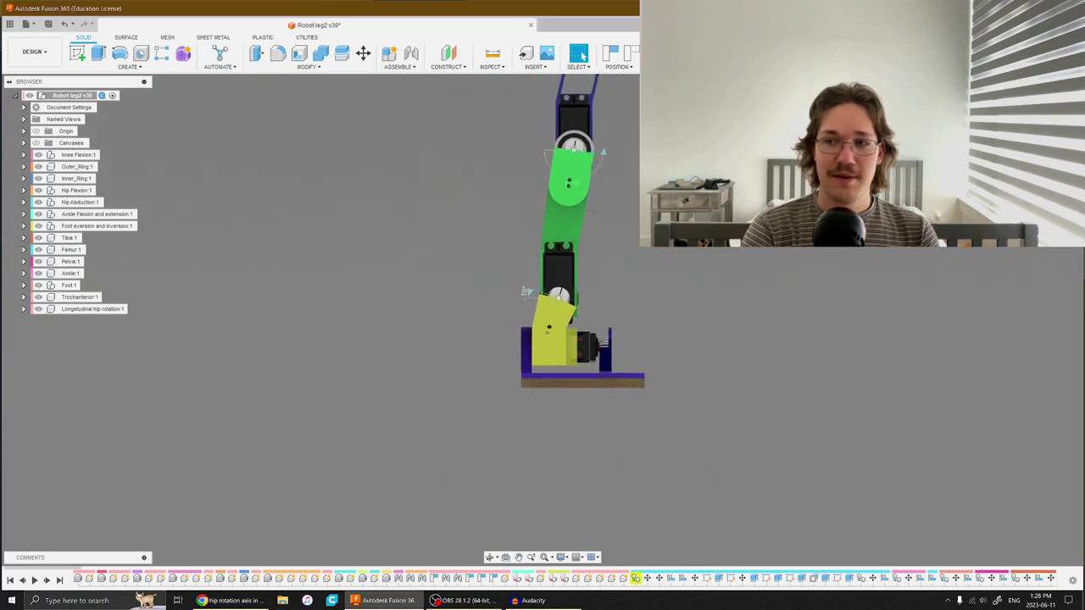
middle_click_drag(525, 292, 591, 379, "shift")
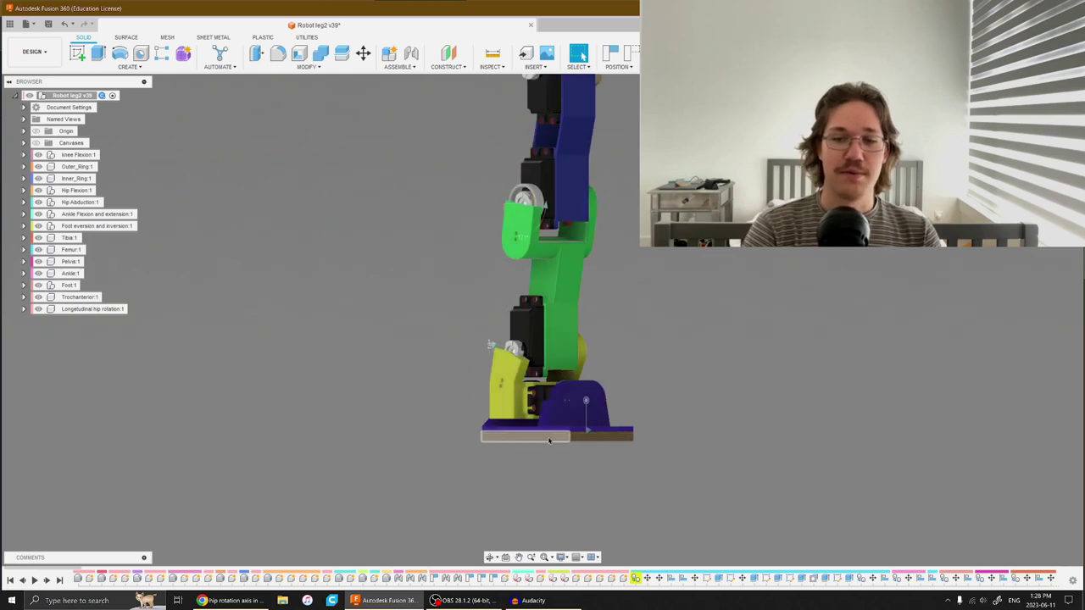
scroll(730, 296, "down", 3)
middle_click_drag(736, 298, 690, 376)
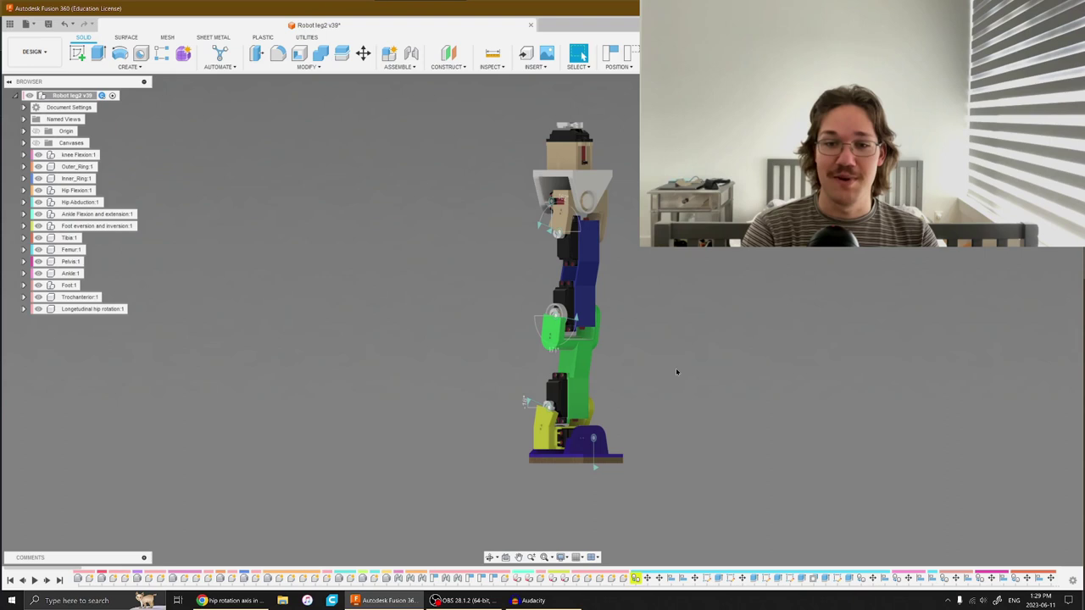
Step: Inspect the hip assembly around the pelvis bracket and its circular pivot, then view the leg from above
middle_click_drag(637, 286, 625, 388)
scroll(539, 336, "up", 3)
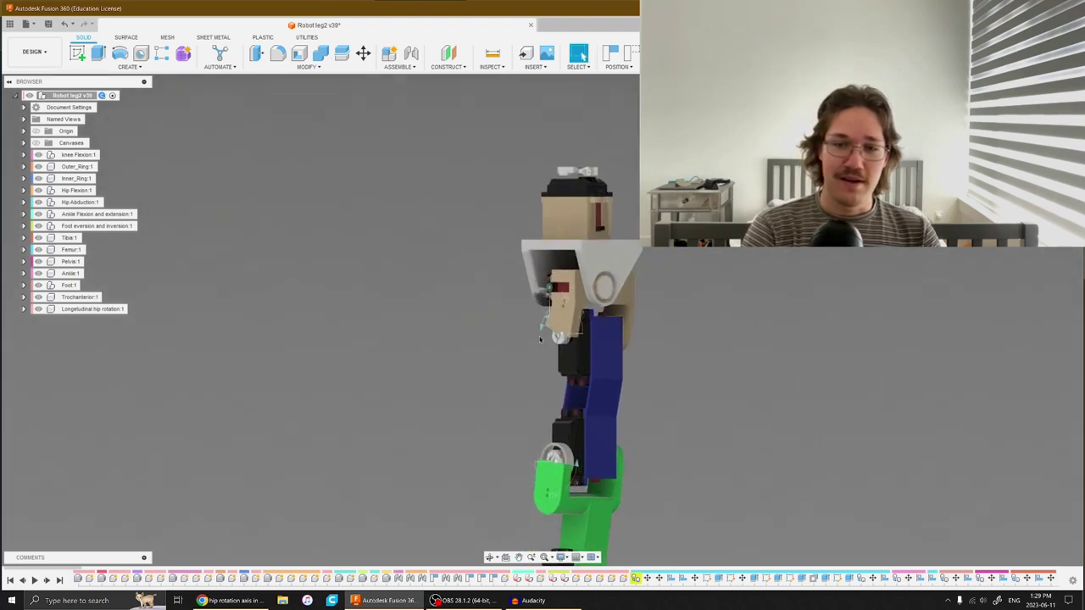
middle_click_drag(538, 335, 538, 335)
scroll(537, 336, "up", 4)
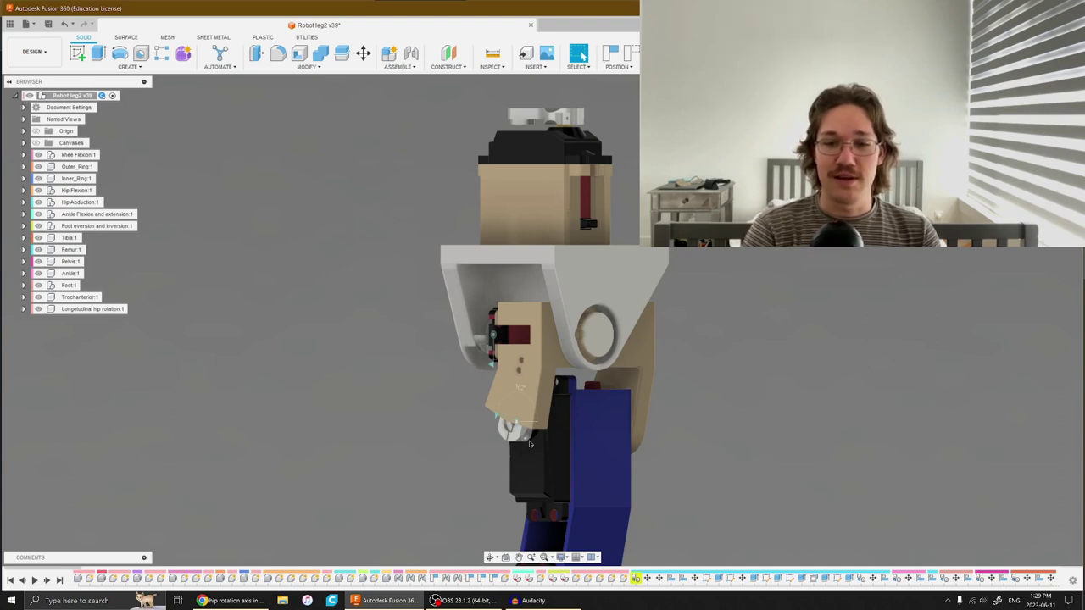
left_click(585, 333)
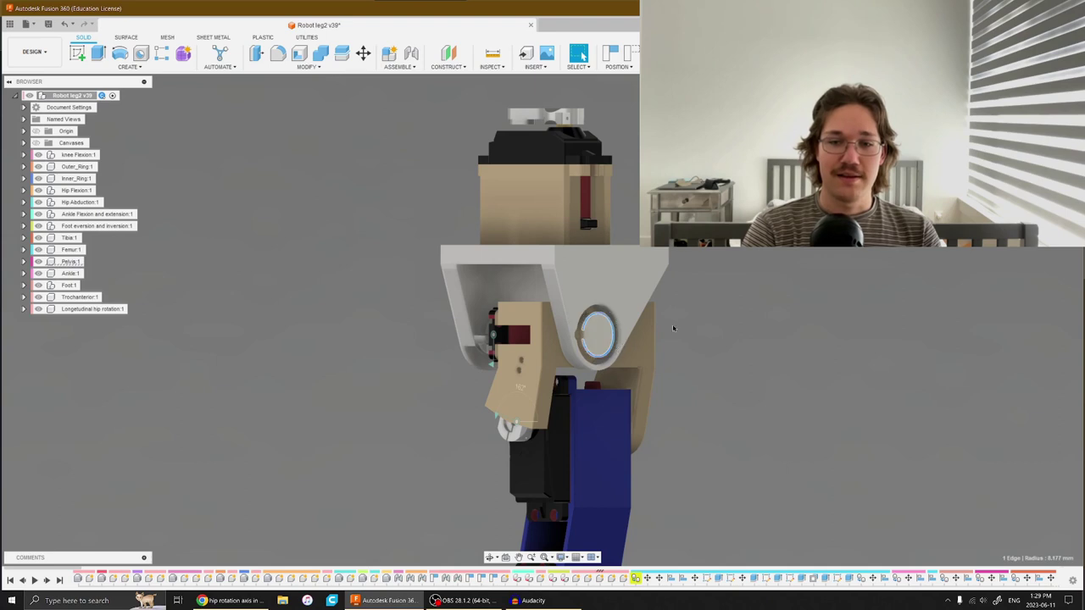
left_click(715, 325)
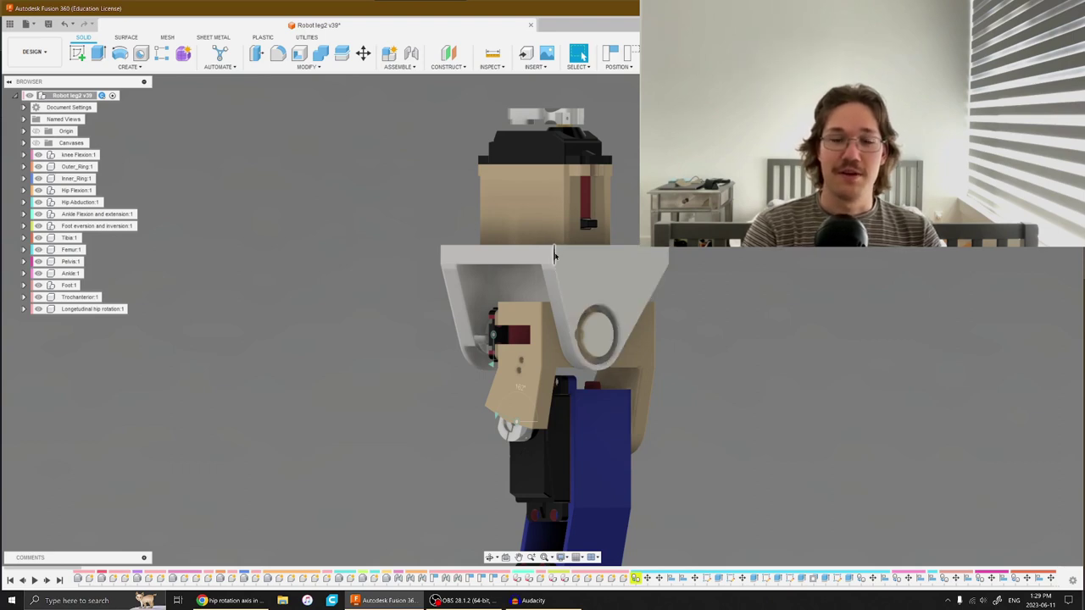
middle_click_drag(685, 213, 656, 323)
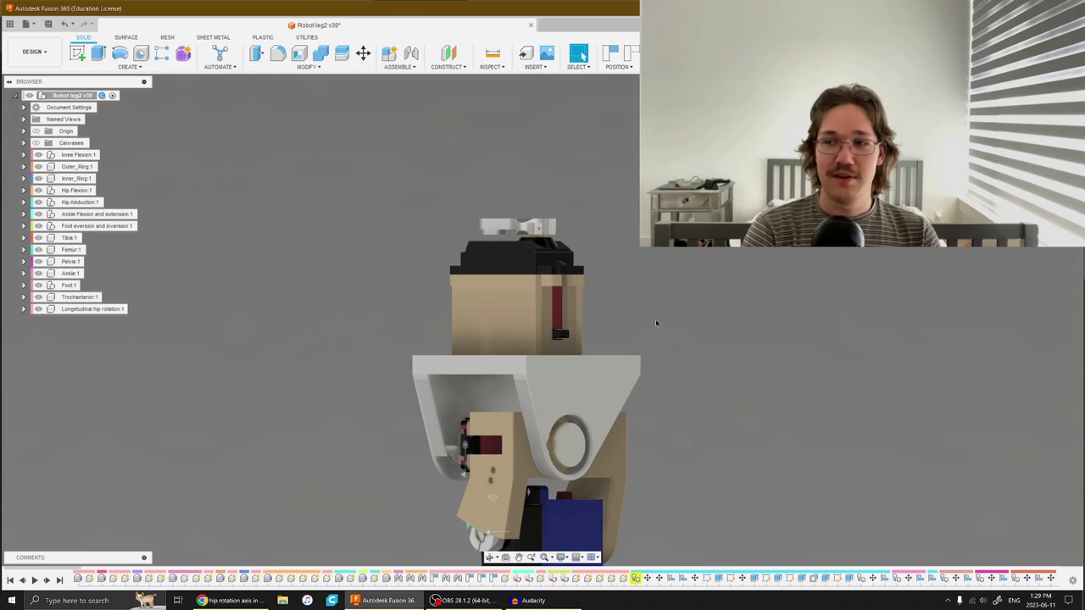
left_click(1039, 103)
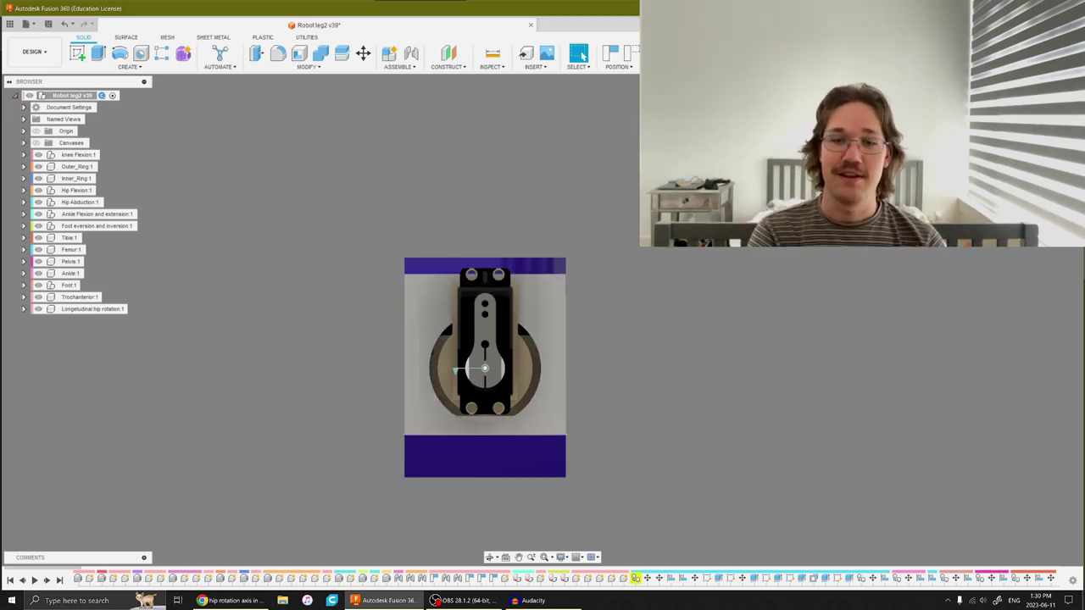
Step: Switch to the Humanoid Robot 2 document and examine both assembled legs from the front
left_click(590, 25)
scroll(816, 322, "down", 3)
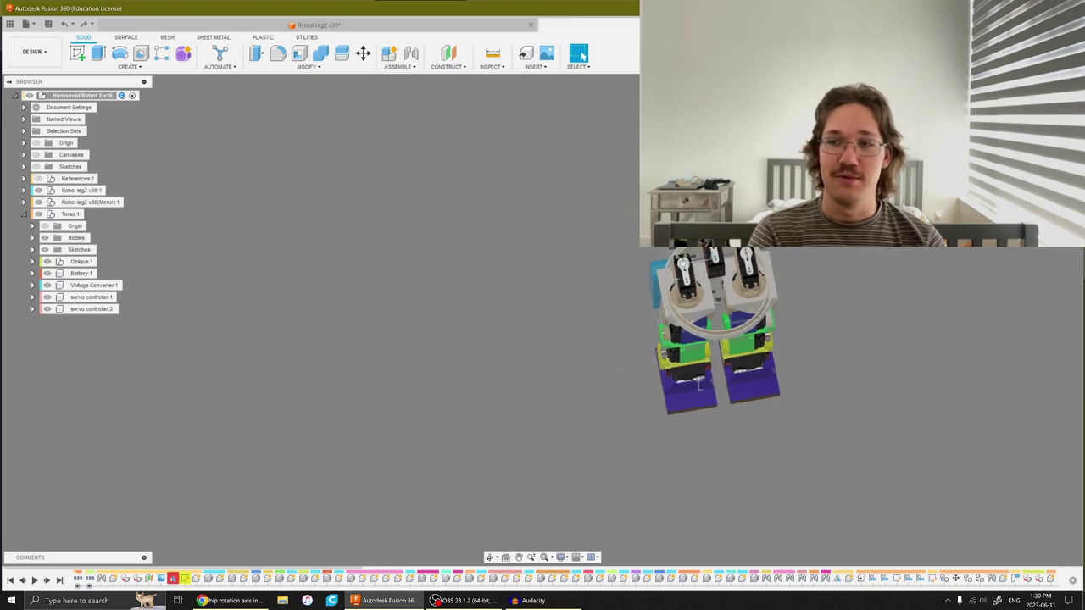
middle_click_drag(816, 322, 653, 434, "shift")
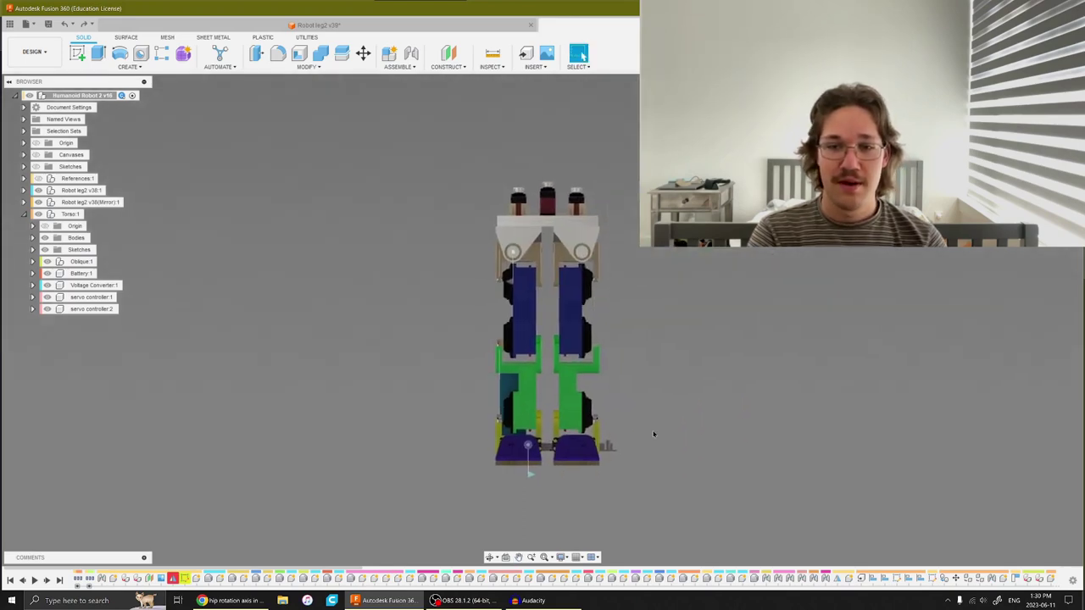
scroll(625, 378, "down", 2)
middle_click_drag(624, 379, 630, 400)
scroll(597, 378, "up", 4)
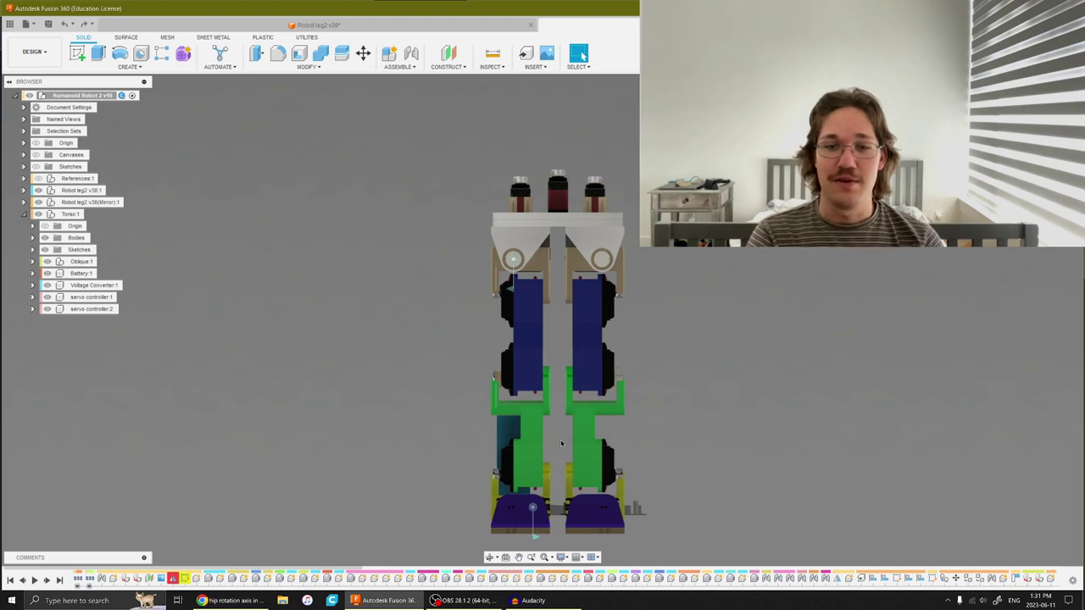
scroll(558, 393, "down", 2)
middle_click_drag(558, 393, 498, 378)
scroll(499, 378, "up", 1)
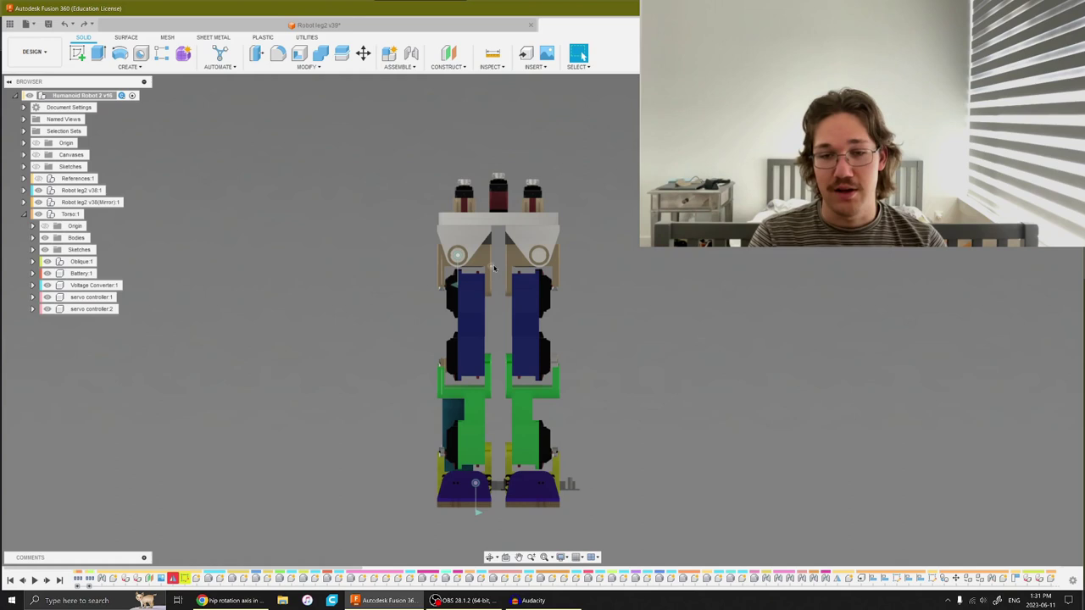
middle_click_drag(493, 266, 502, 274)
scroll(535, 417, "up", 2)
scroll(508, 408, "down", 3)
middle_click_drag(507, 407, 490, 401)
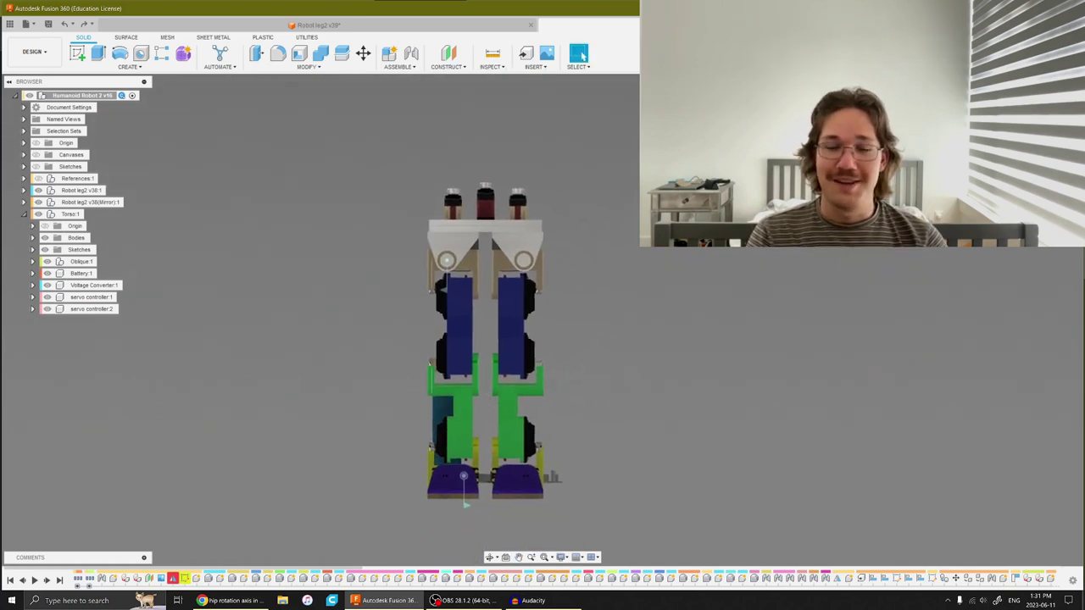
Step: Examine the three upper servos and the circular waist ring from above, the front and an angle
left_click(1044, 92)
scroll(514, 431, "up", 3)
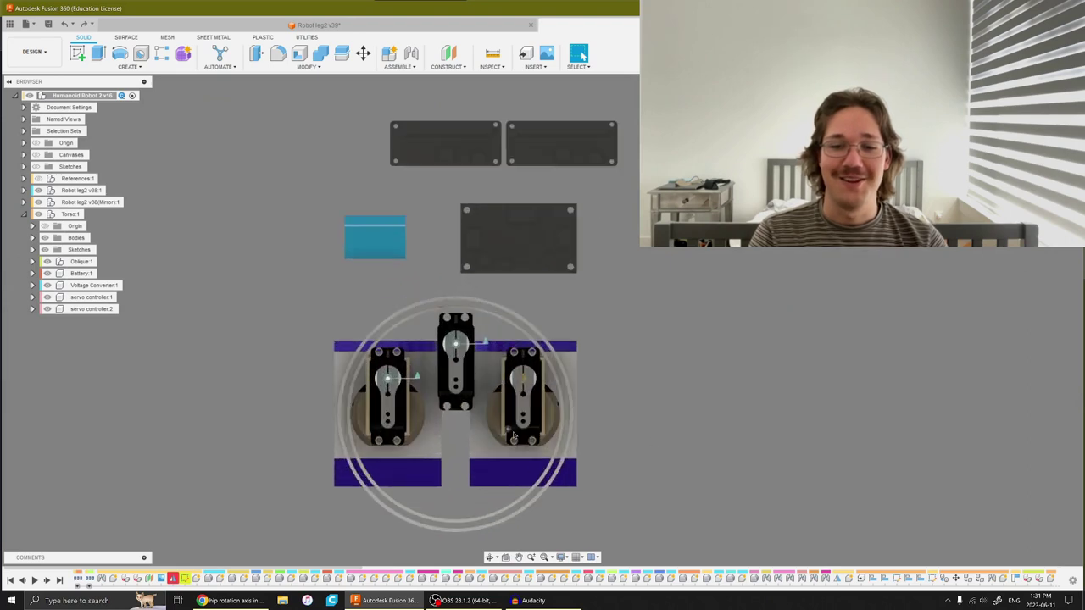
middle_click_drag(565, 407, 588, 397)
scroll(607, 386, "up", 1)
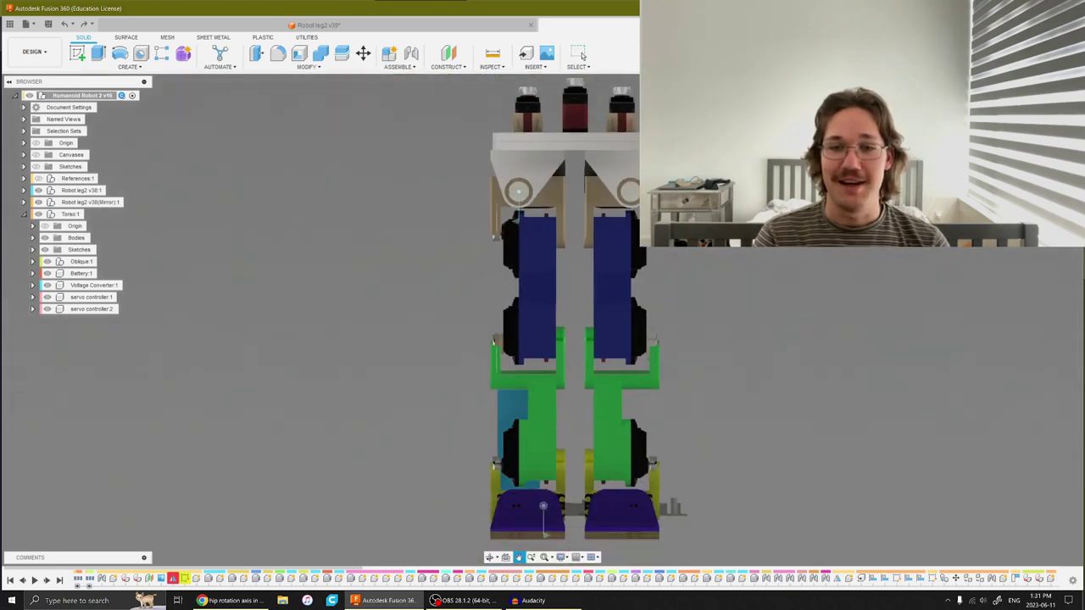
middle_click_drag(666, 206, 599, 381)
scroll(518, 311, "up", 3)
scroll(458, 323, "up", 3)
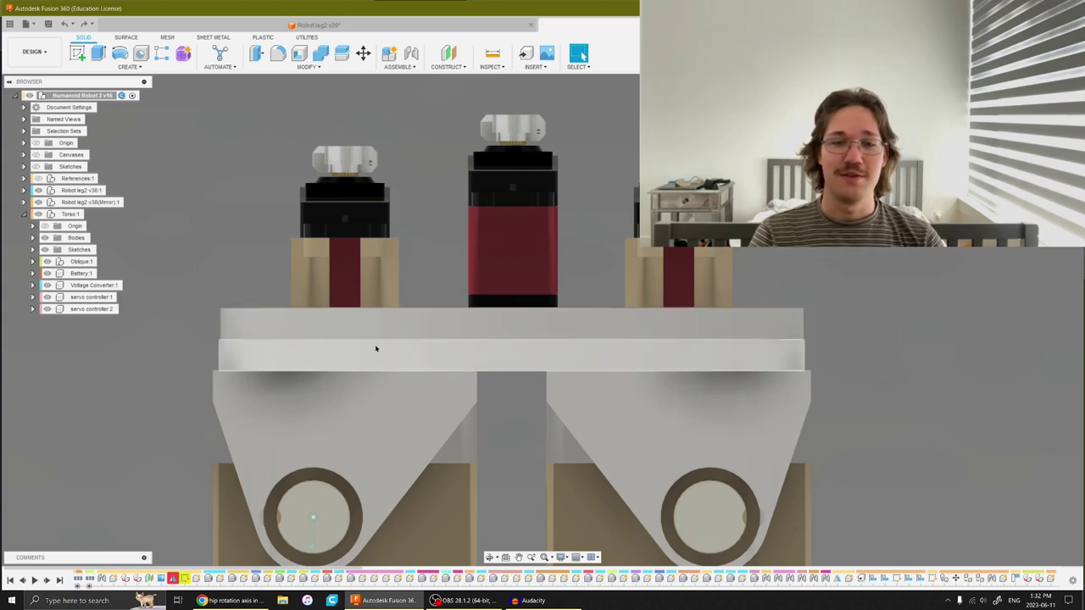
middle_click_drag(450, 320, 450, 364, "shift")
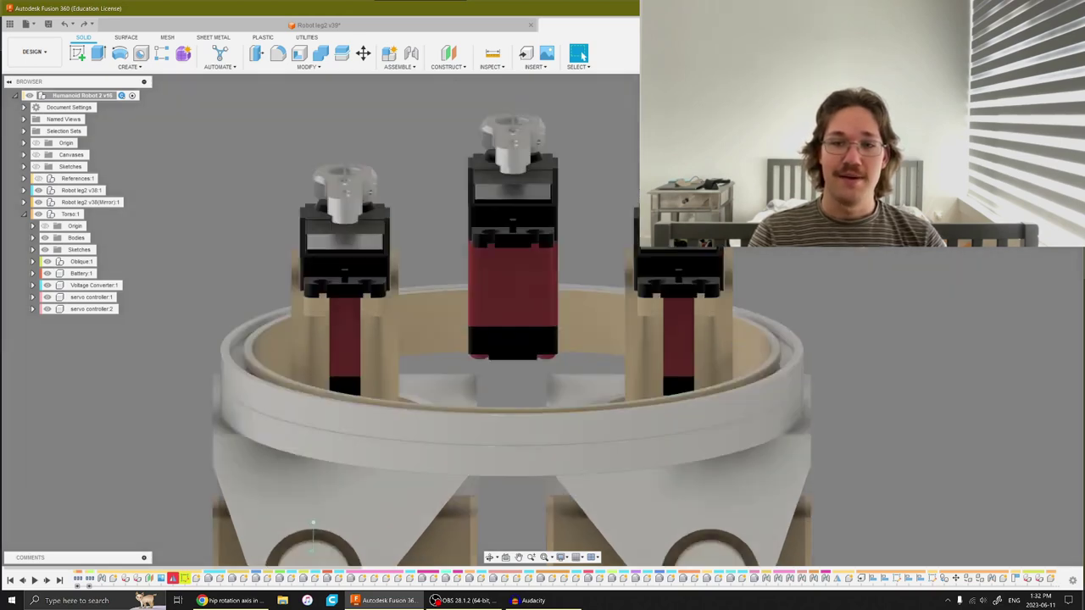
scroll(577, 351, "down", 3)
middle_click_drag(561, 328, 543, 290)
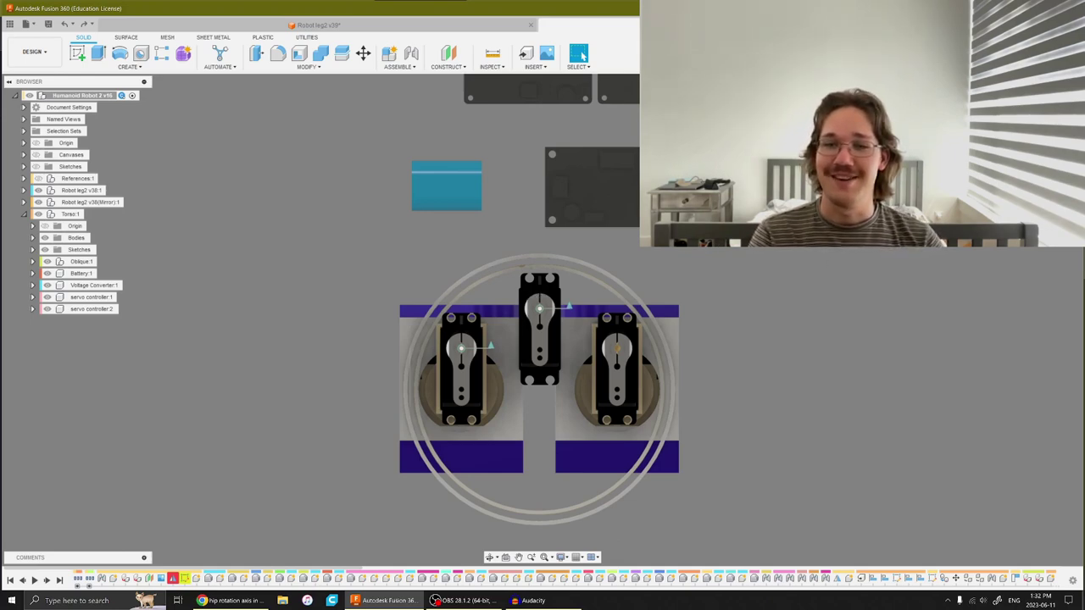
middle_click_drag(641, 351, 613, 271, "shift")
scroll(638, 359, "down", 2)
left_click(582, 53)
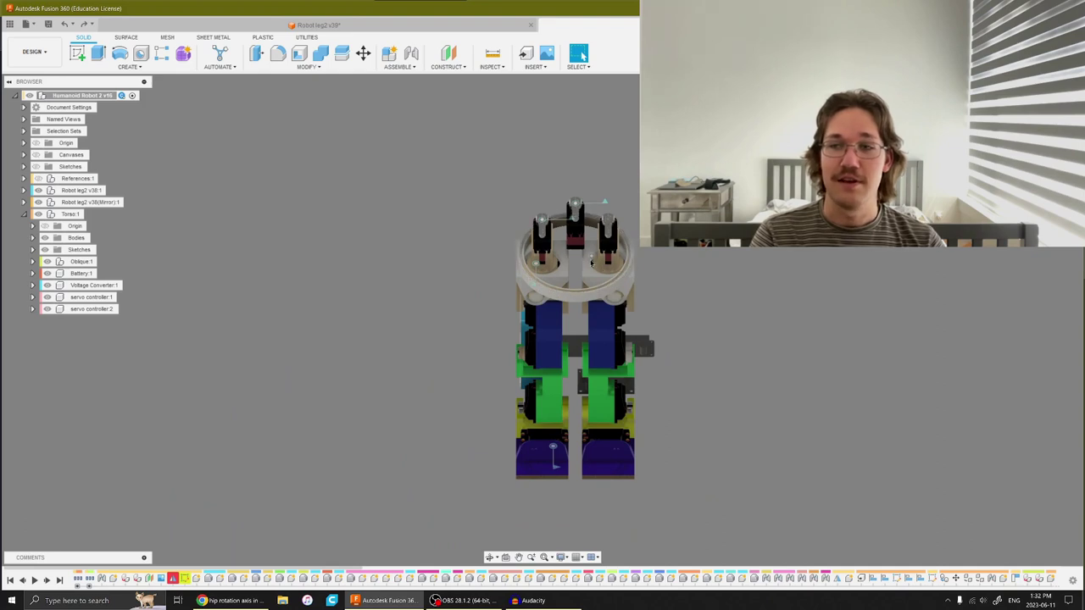
Step: Inspect the two servo controllers and the neighbouring voltage converter and battery from above
middle_click_drag(797, 320, 786, 485)
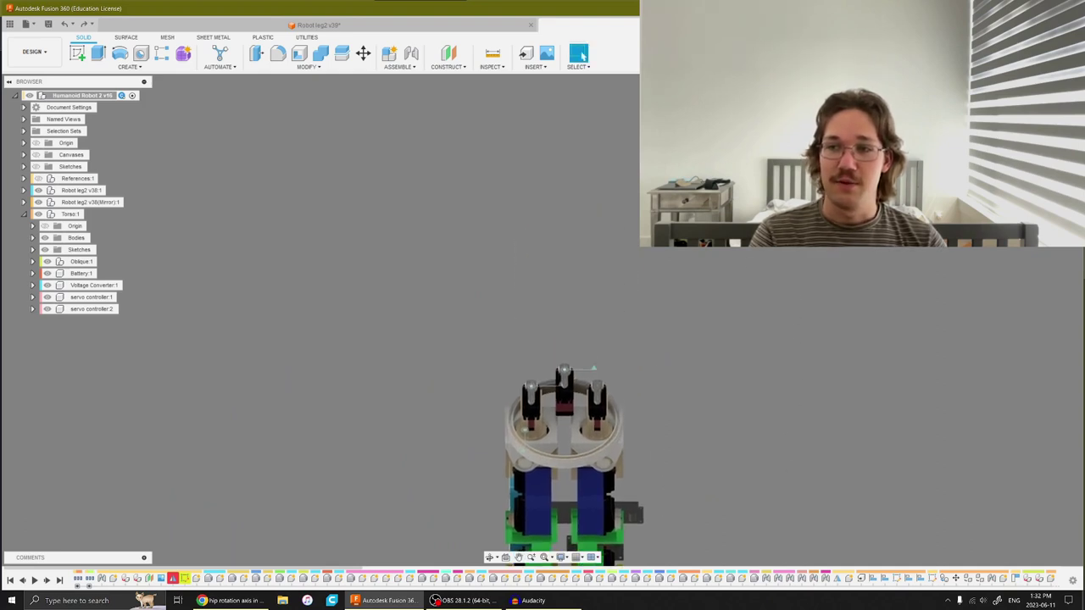
middle_click_drag(666, 312, 657, 377, "shift")
scroll(654, 356, "down", 2)
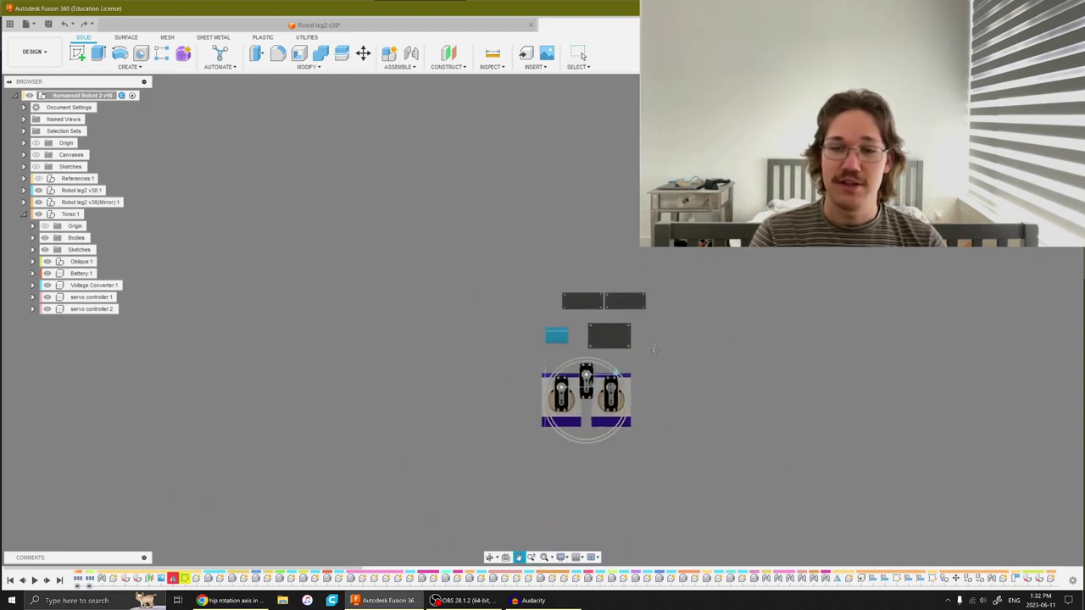
middle_click_drag(591, 315, 610, 374)
scroll(611, 373, "up", 5)
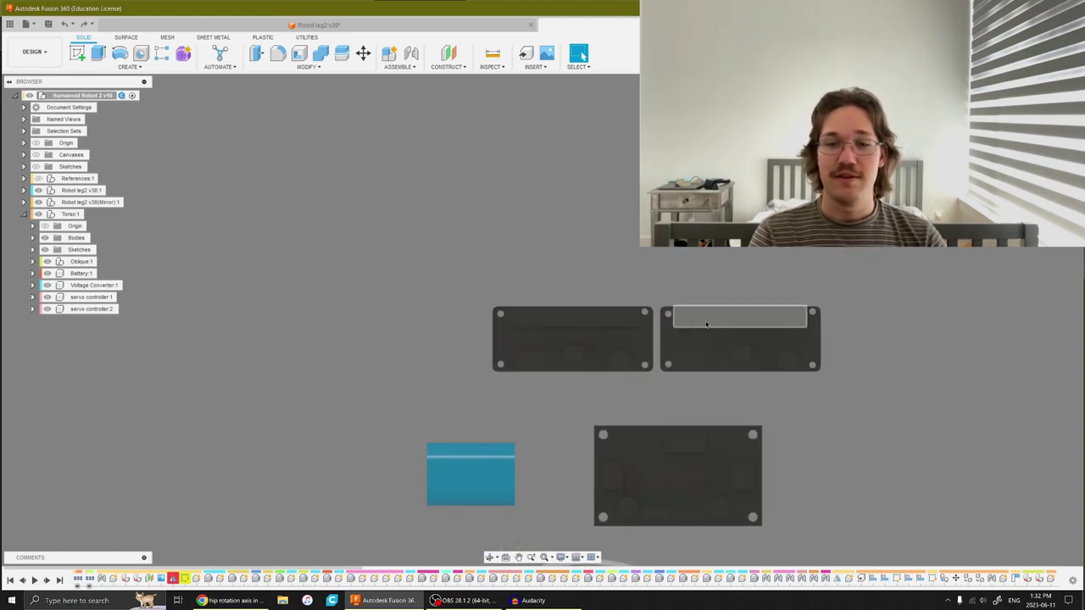
left_click(610, 322)
left_click(706, 318)
scroll(705, 441, "up", 4)
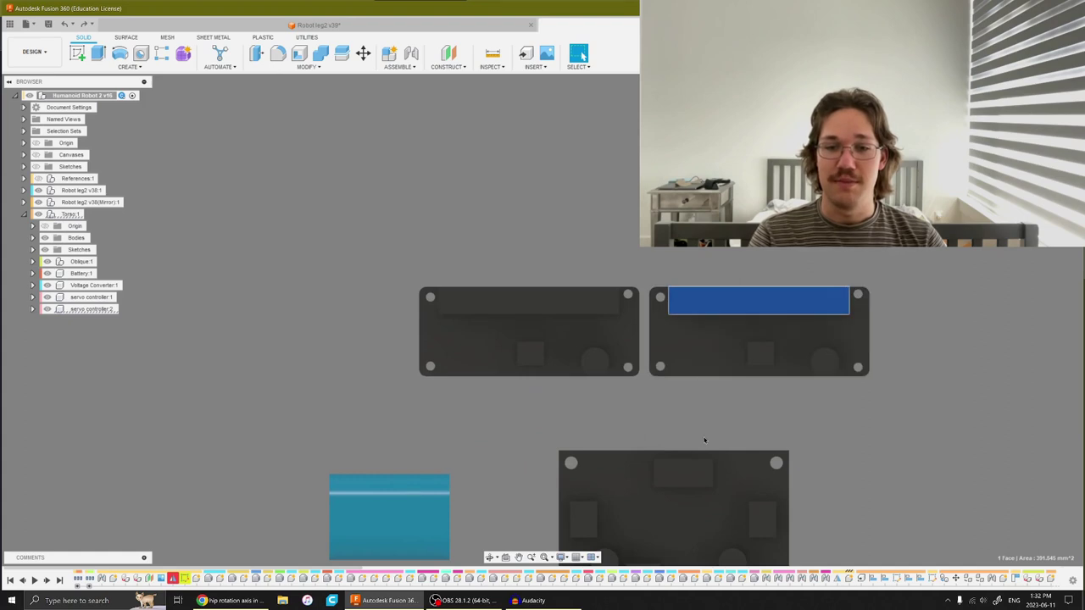
middle_click_drag(650, 396, 652, 422)
left_click(652, 422)
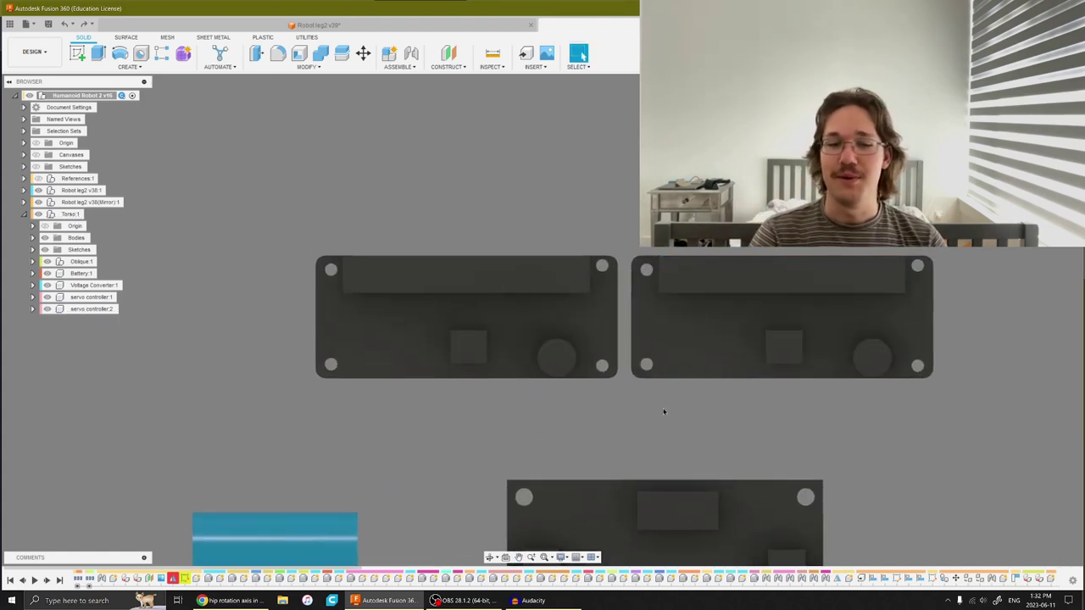
scroll(660, 463, "down", 3)
middle_click_drag(611, 428, 611, 398)
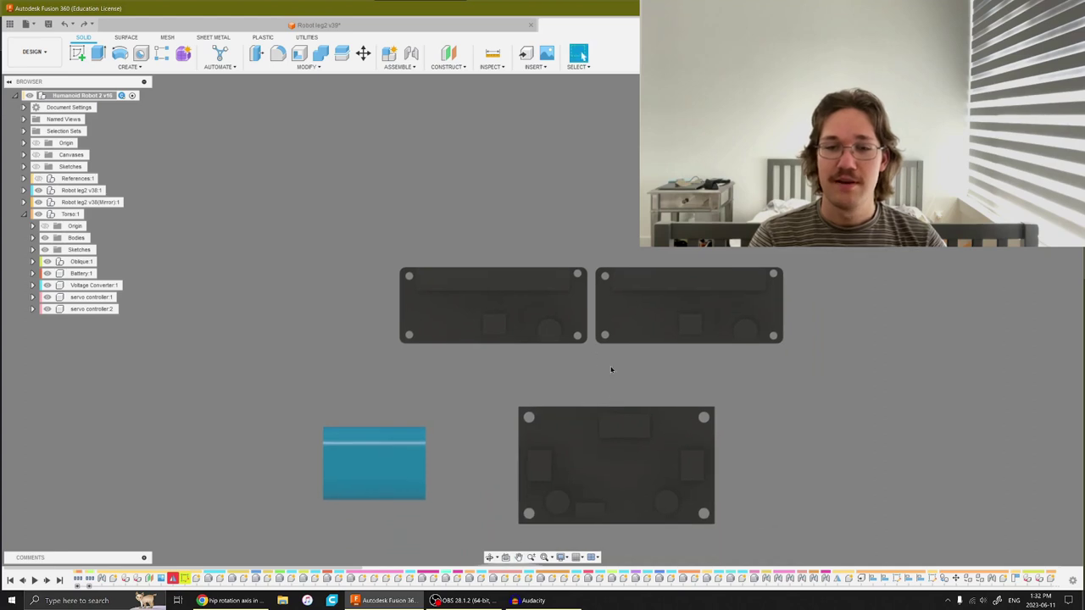
left_click(550, 331)
left_click(646, 324)
left_click(630, 404)
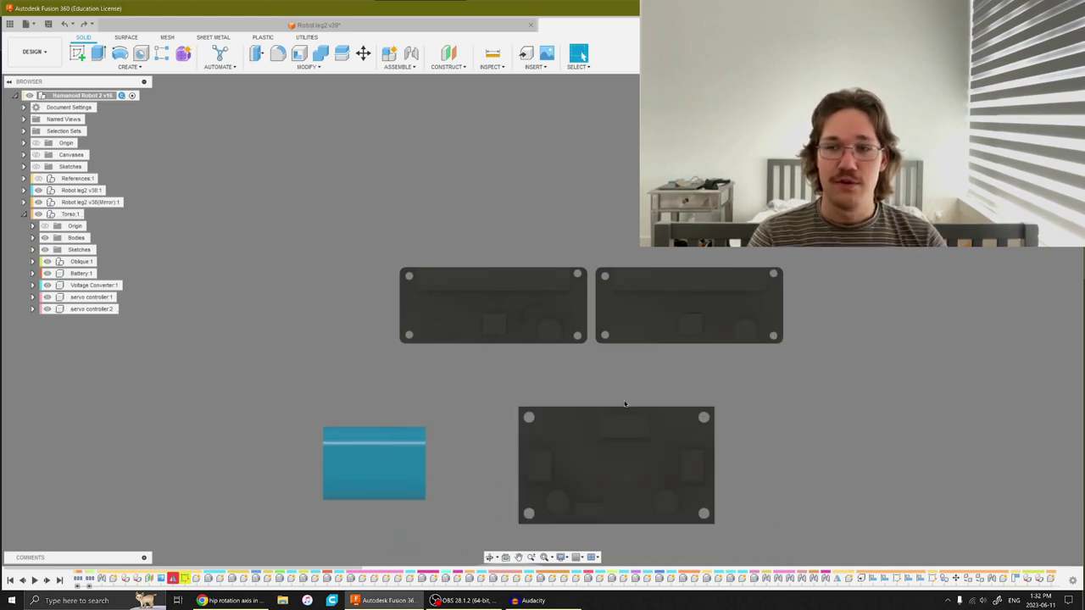
Step: Examine the leg assembly from the side, including the waist ring, upper servos and the battery beside the leg
left_click(1005, 110)
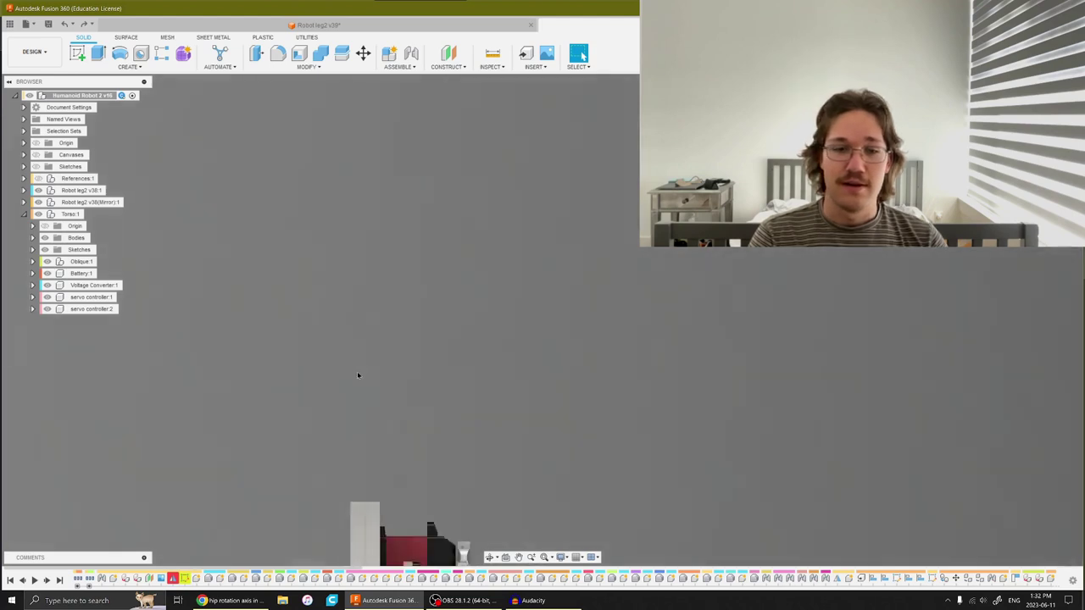
middle_click_drag(358, 375, 915, 153)
scroll(643, 280, "down", 2)
middle_click_drag(642, 280, 599, 322)
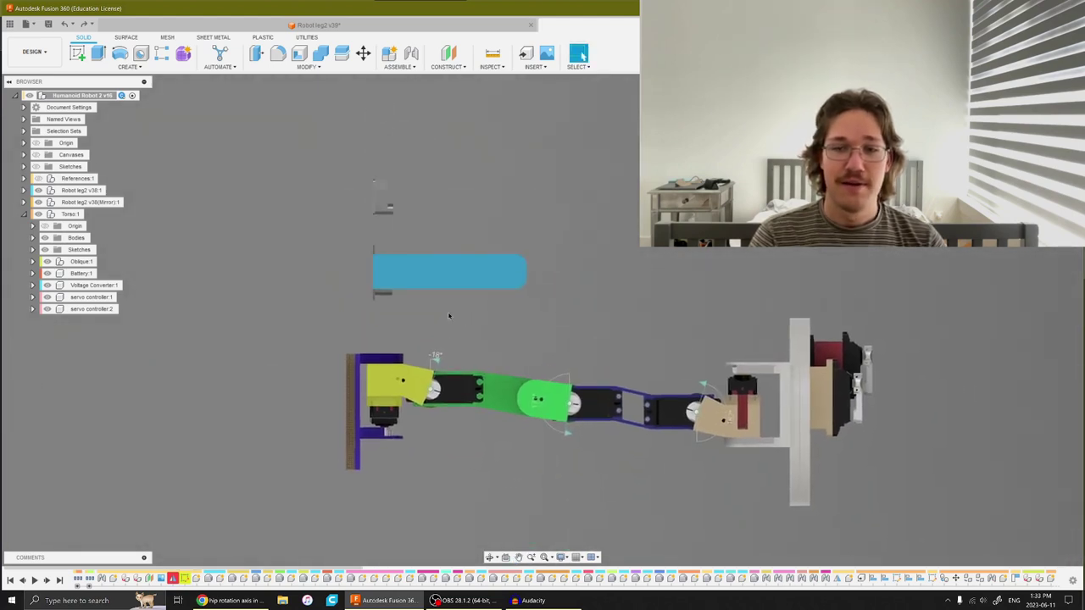
scroll(395, 281, "up", 1)
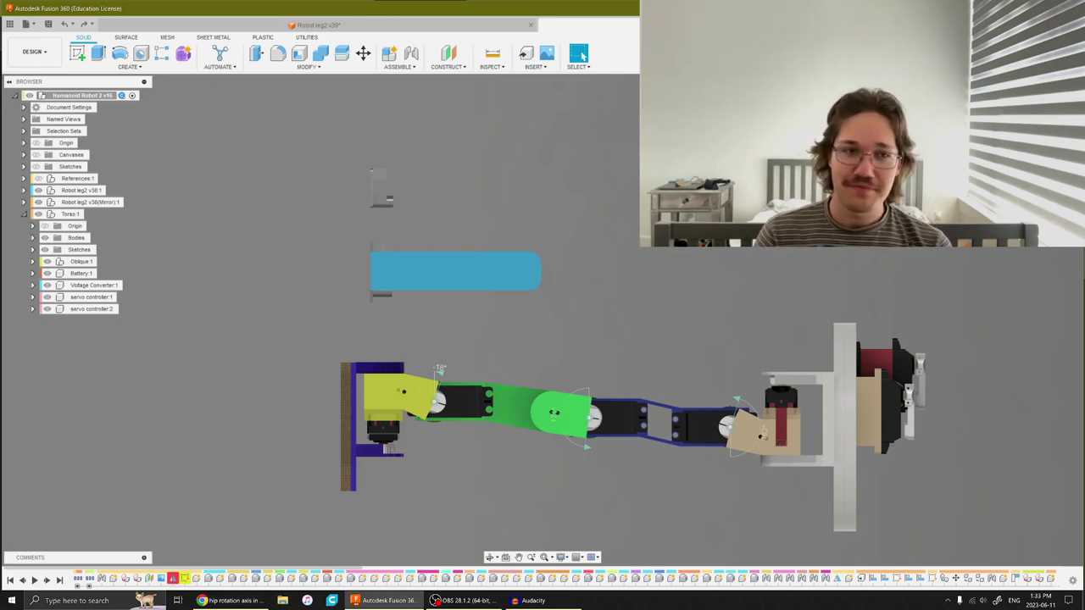
middle_click_drag(865, 286, 650, 206)
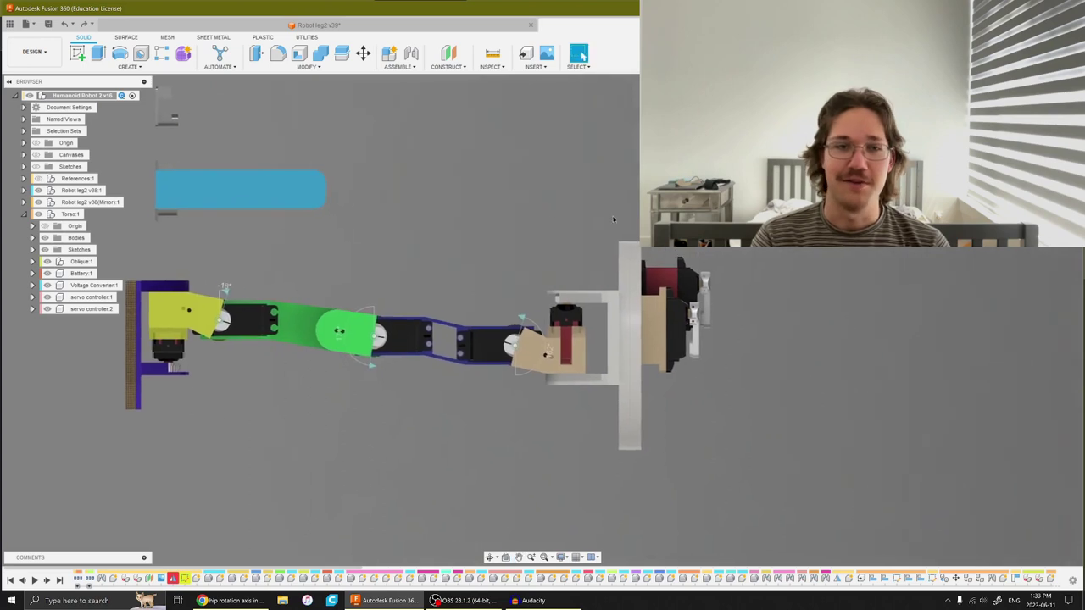
scroll(236, 201, "down", 2)
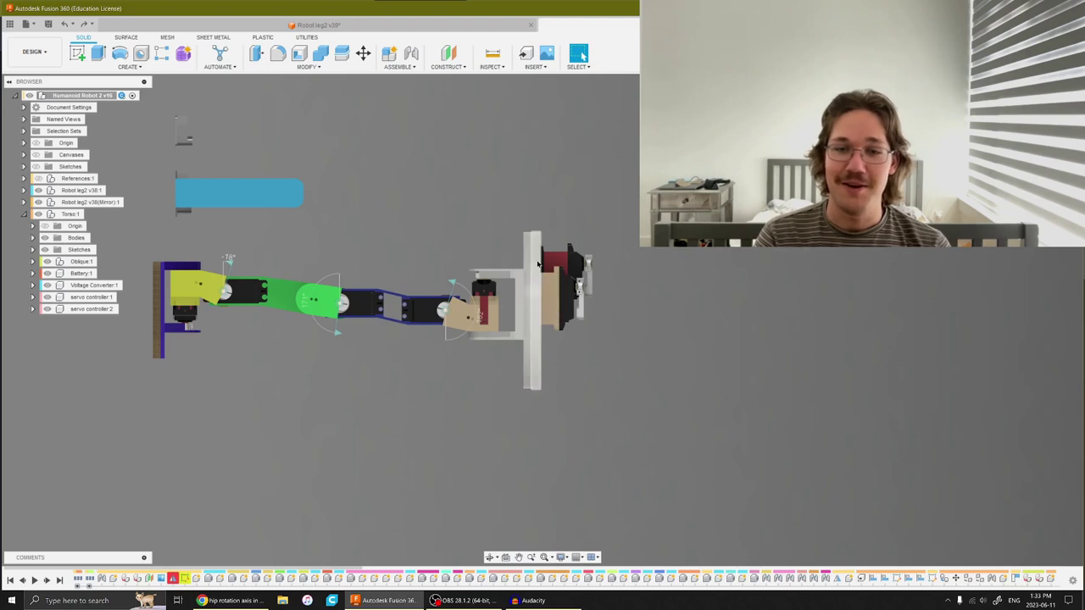
Step: View the robot from above, then examine the complete pair of legs and upper servos from the front
scroll(594, 342, "down", 2)
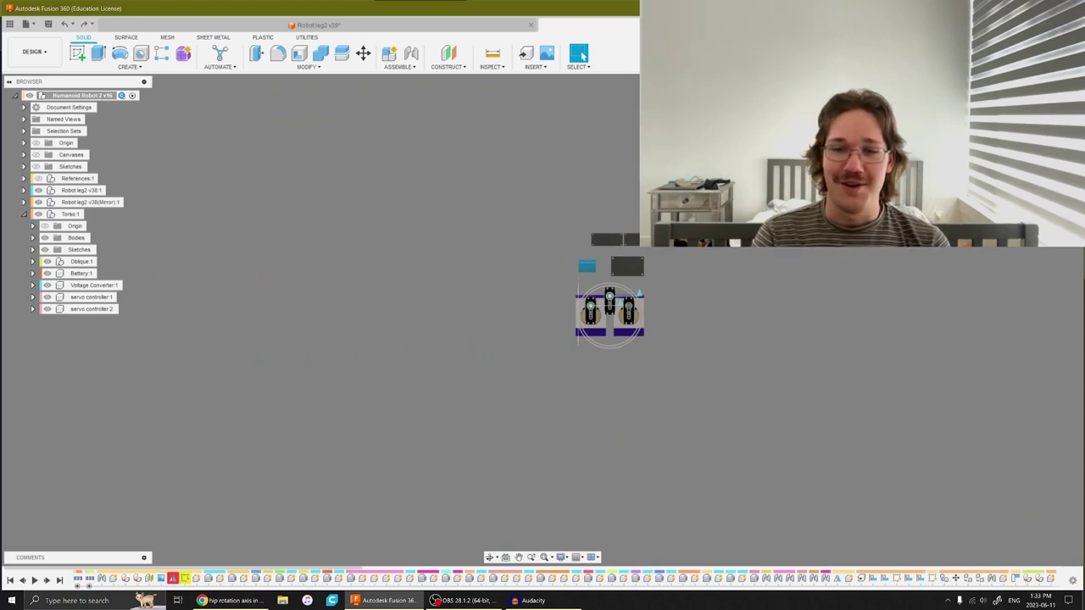
scroll(752, 363, "down", 1)
scroll(739, 361, "up", 2)
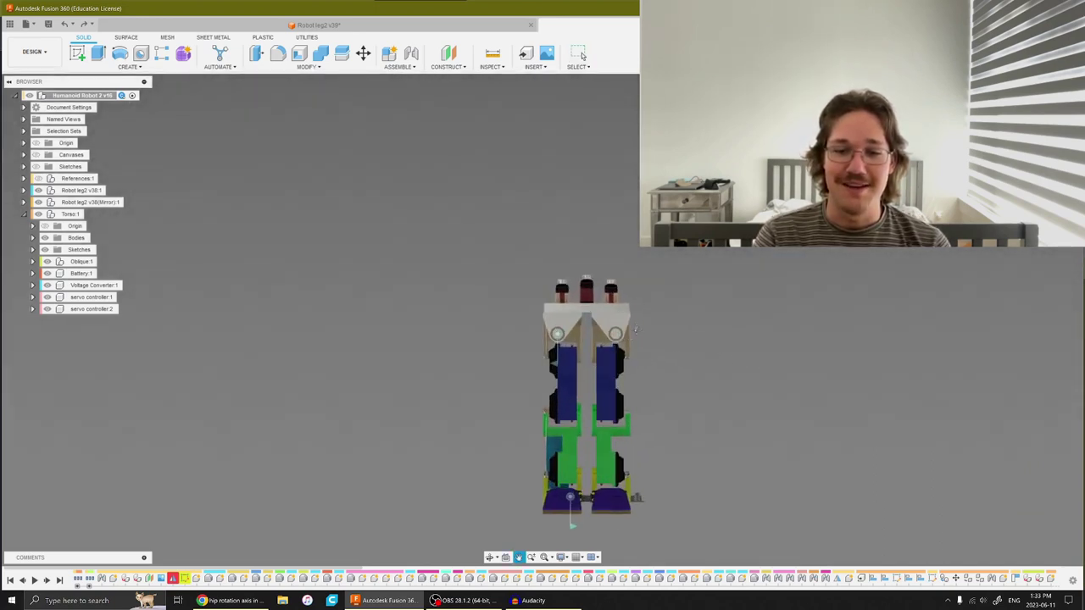
scroll(653, 305, "up", 3)
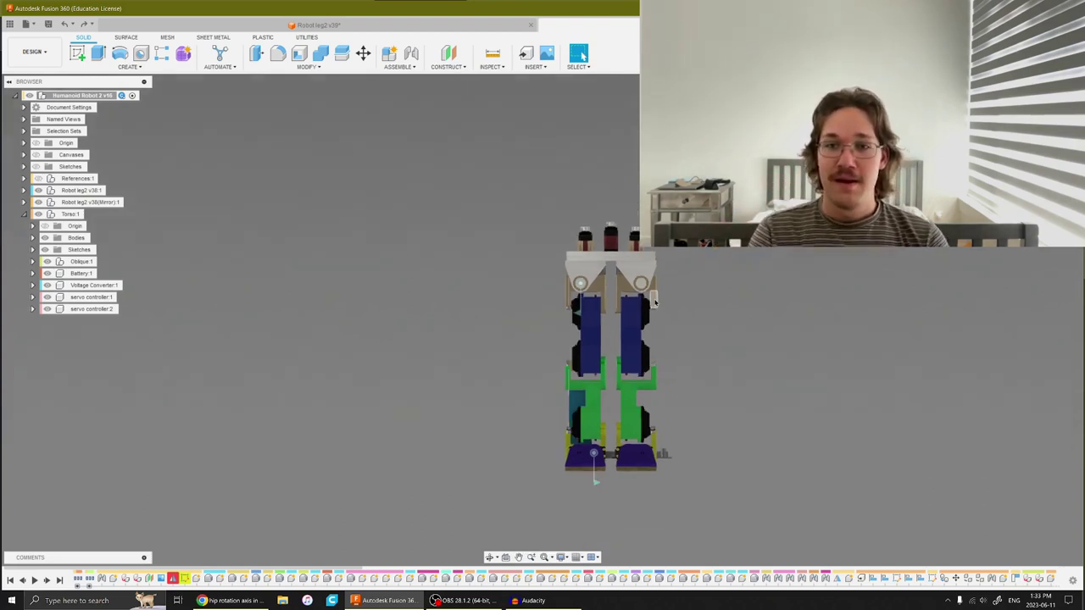
scroll(561, 294, "down", 2)
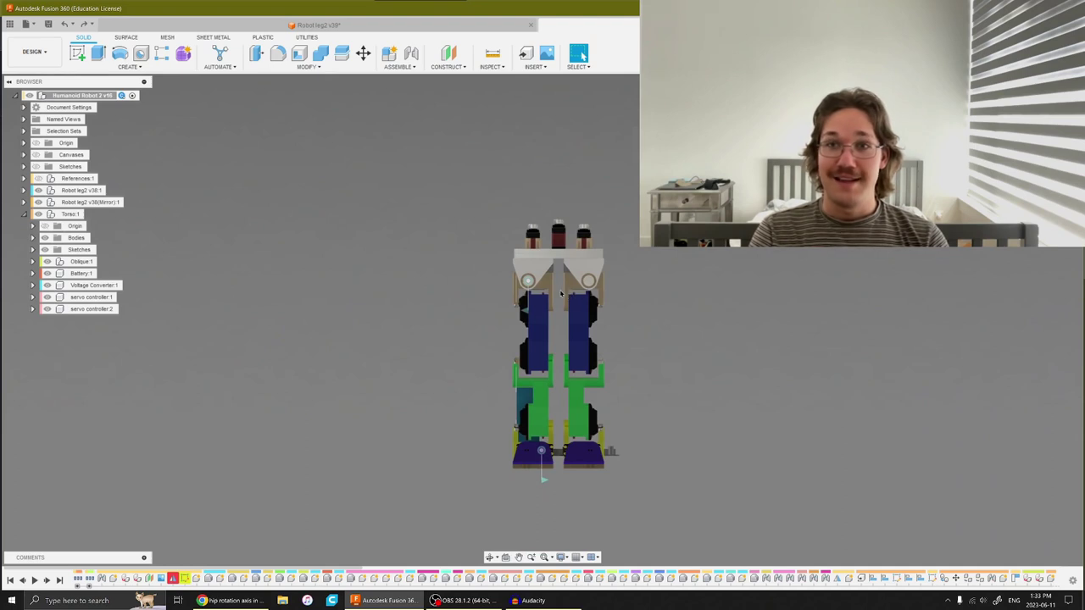